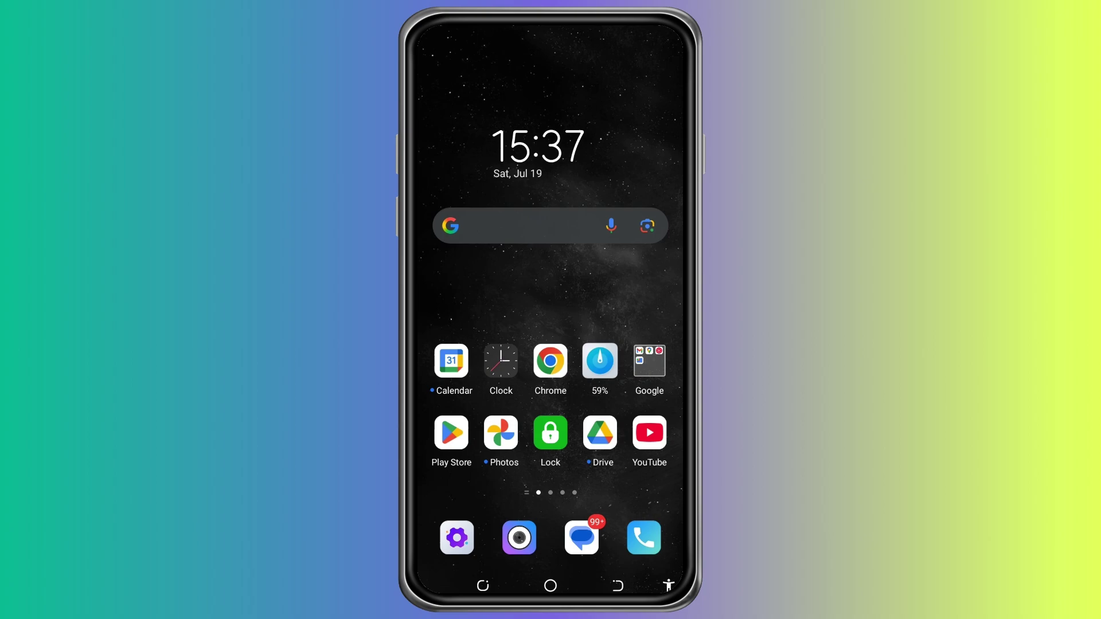
Step: Launch Gmail from the Google apps folder to reach the Primary inbox
left_click(648, 361)
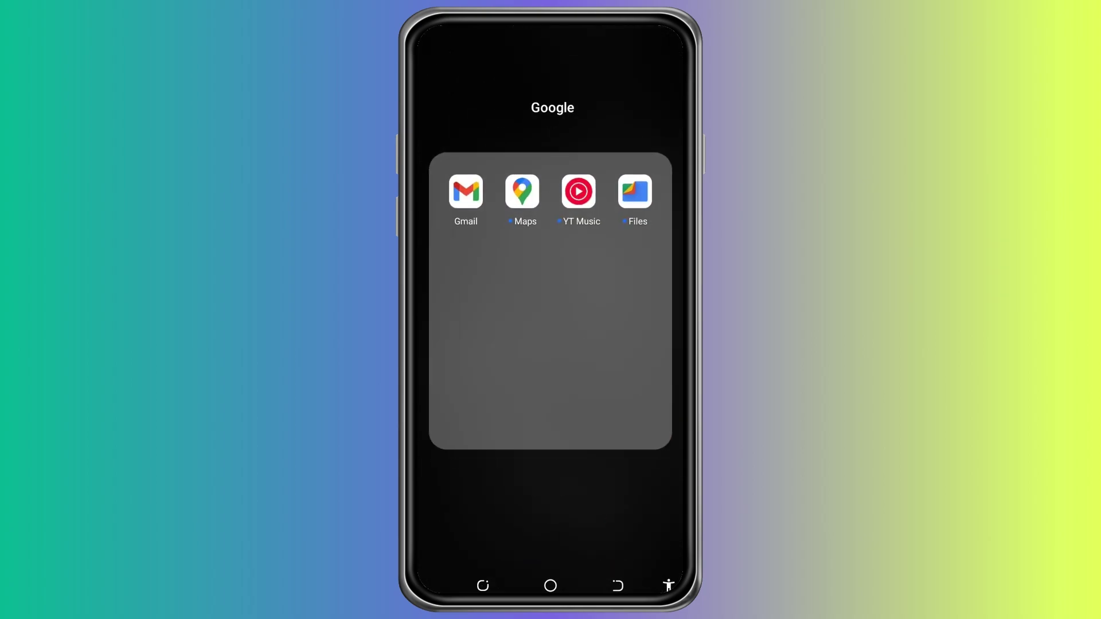
left_click(465, 198)
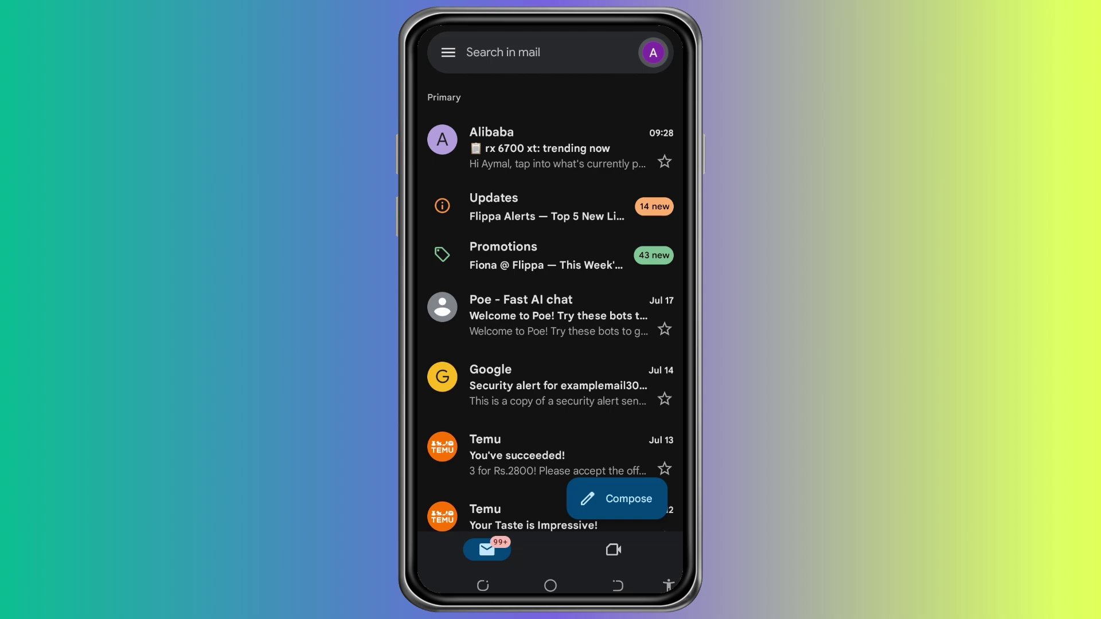
Step: Go from the account avatar to the Google Account Personal info page
left_click(653, 53)
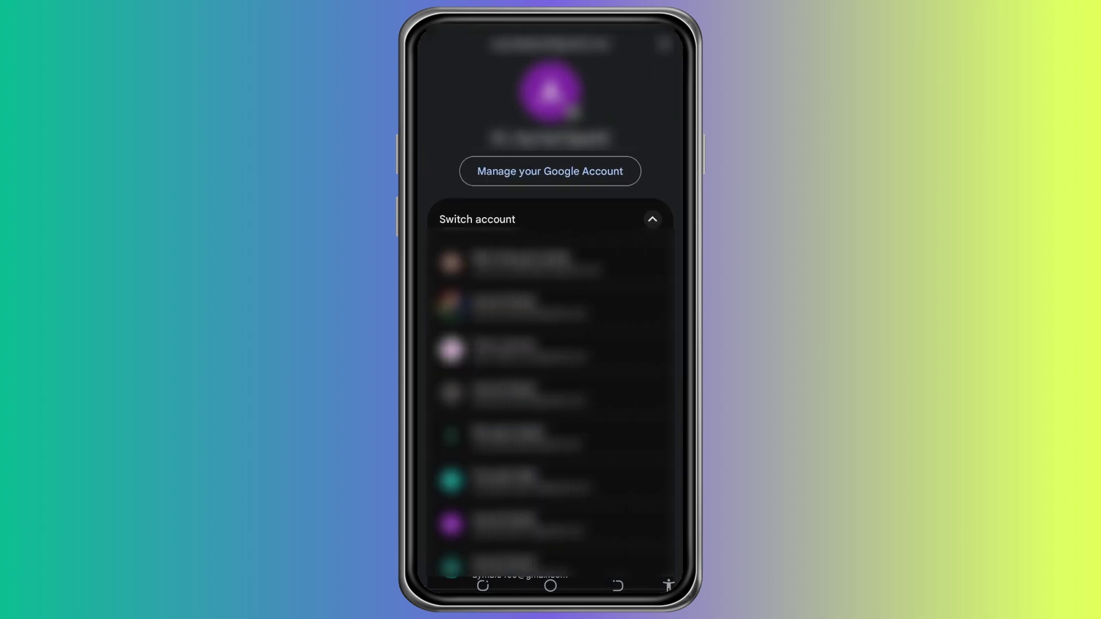
scroll(564, 196, "down", 1)
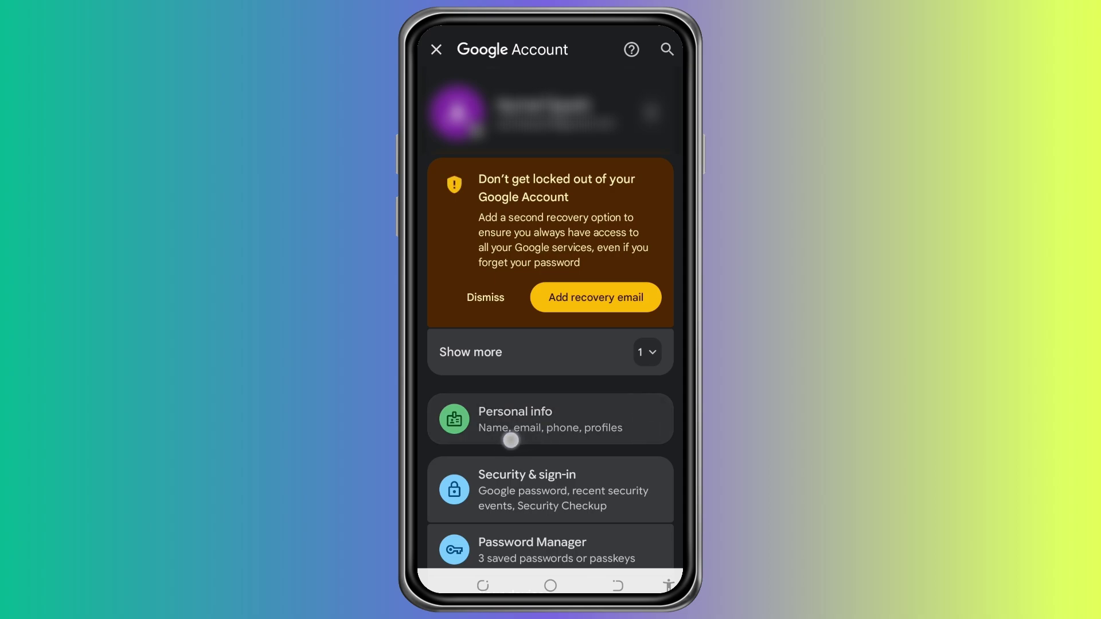
scroll(524, 435, "down", 1)
left_click(515, 418)
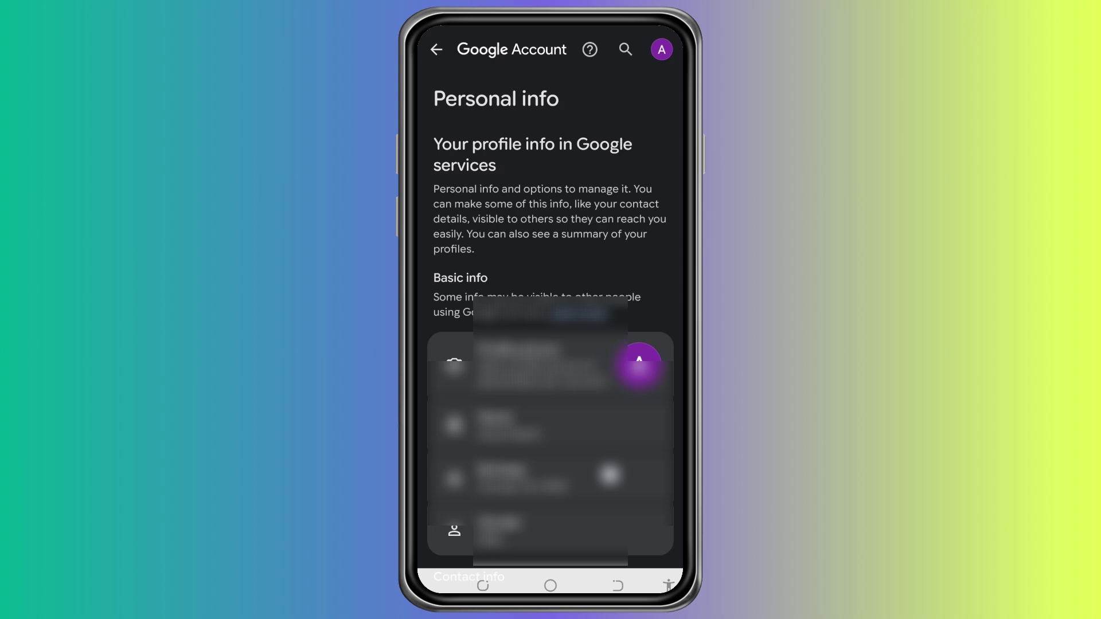
scroll(551, 387, "down", 5)
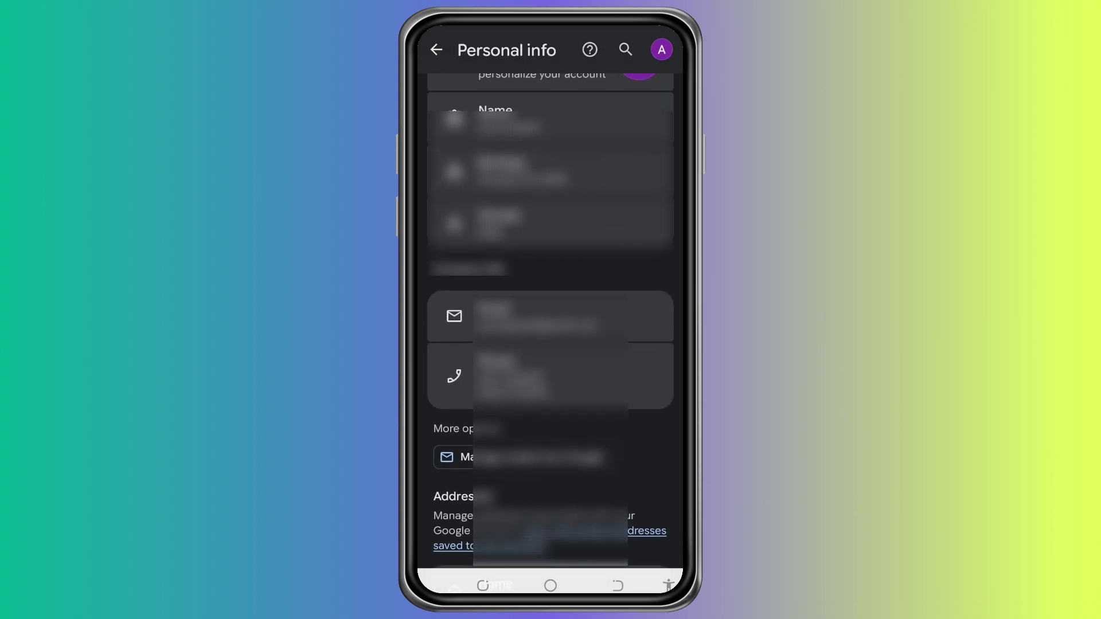
Step: Open the Phone row under Contact info to see the account's numbers
left_click(516, 378)
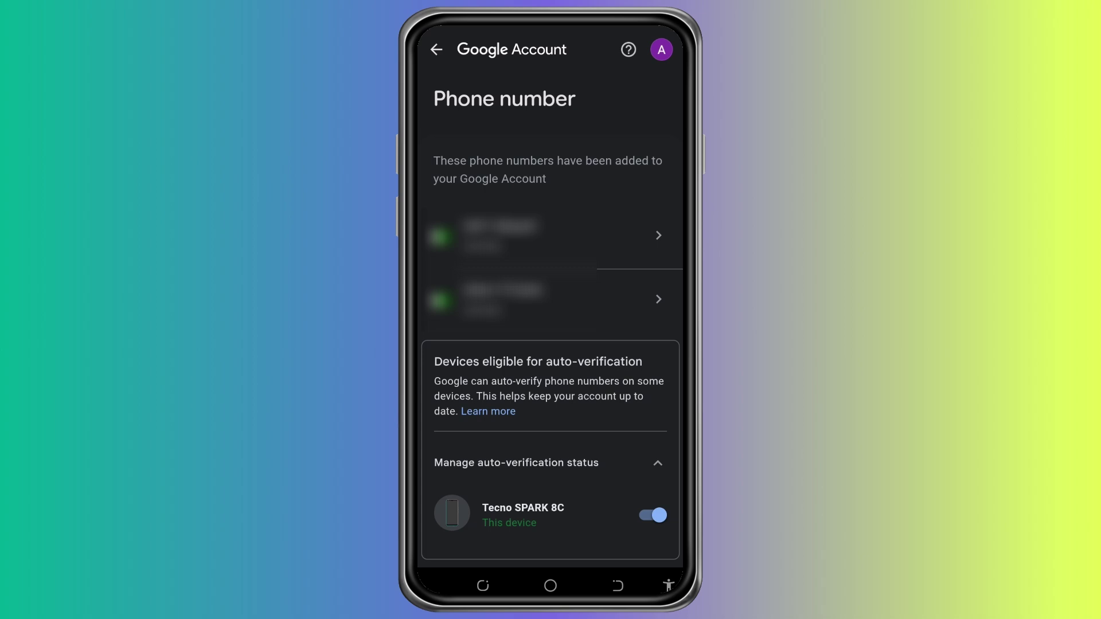
Step: Open the details page of the first listed phone number
left_click(589, 243)
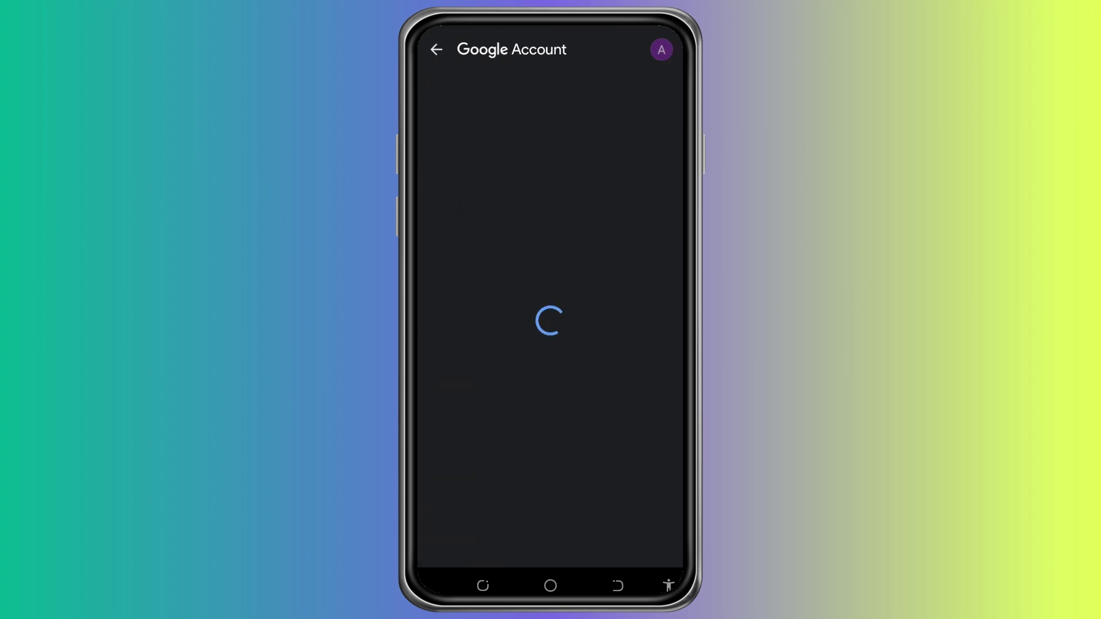